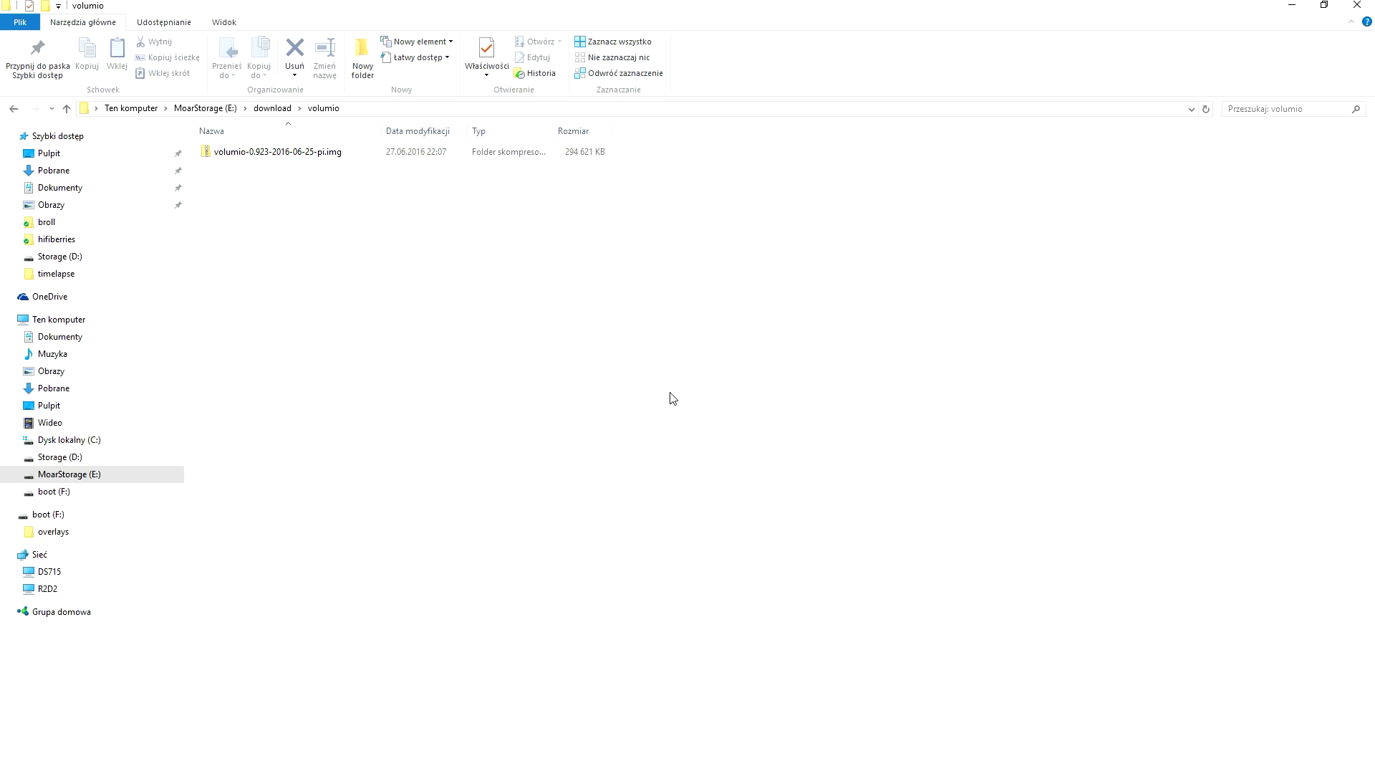
Extract the volumio image archive with 7-Zip Extract Here to get volumio-0.923-2016-06-25-pi.
click(273, 157)
right_click(273, 157)
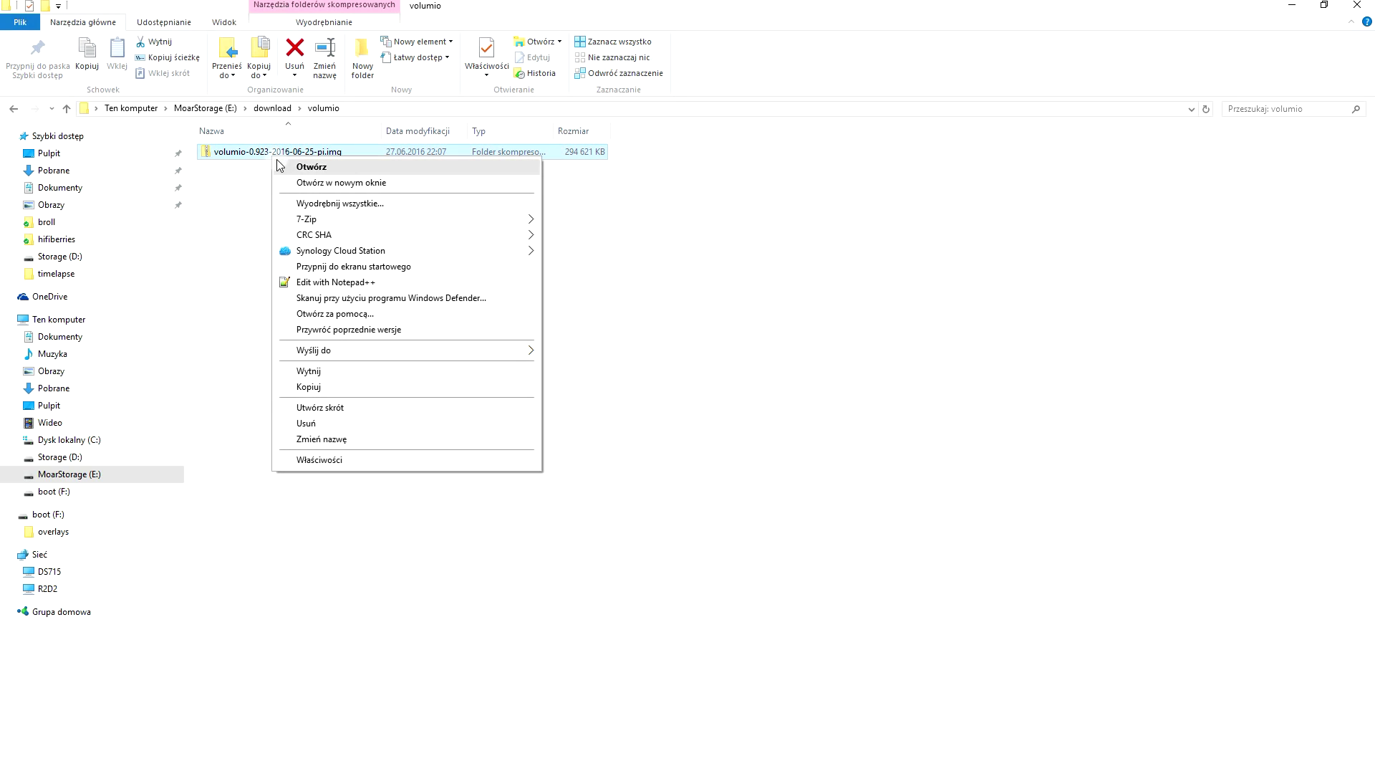
mouse_move(534, 219)
click(609, 283)
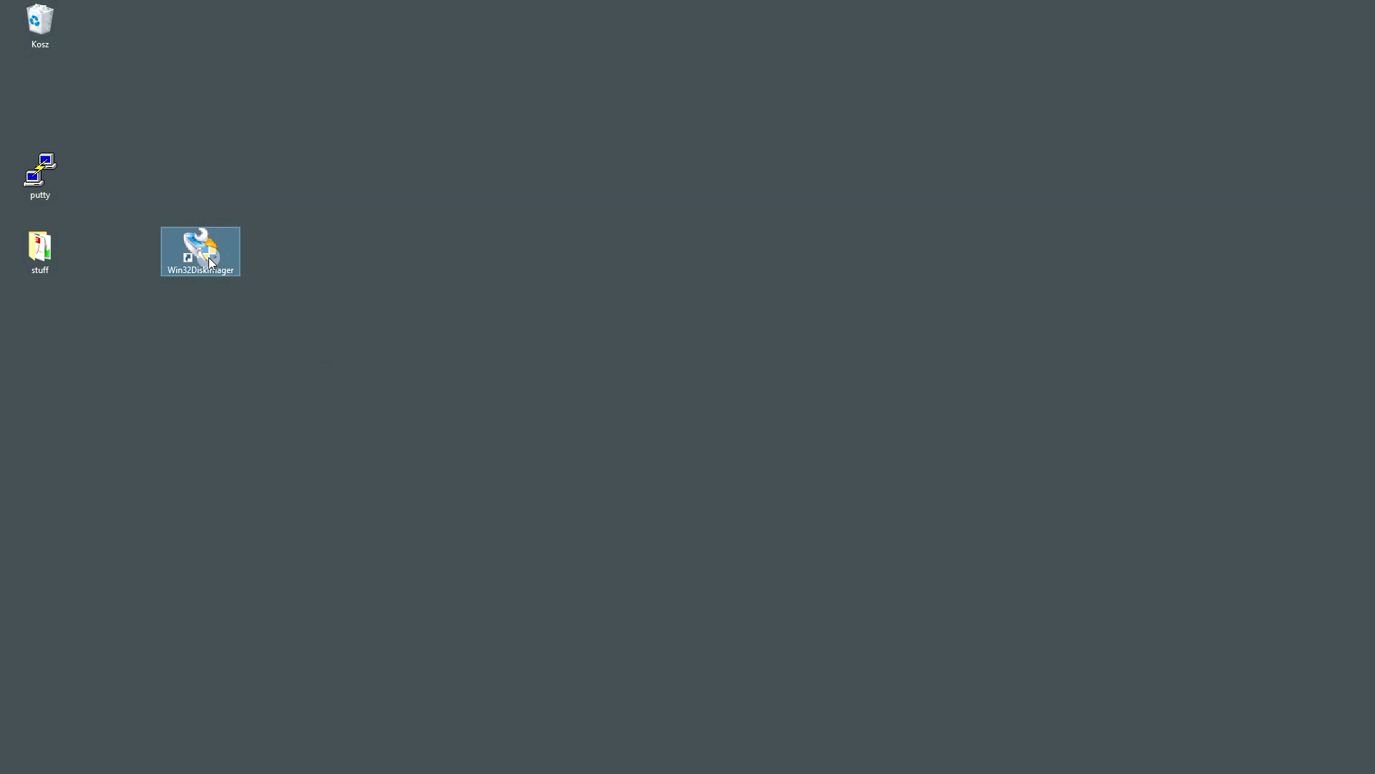
Write the volumio-0.923-2016-06-25-pi image to drive F: using Win32 Disk Imager as administrator.
right_click(212, 264)
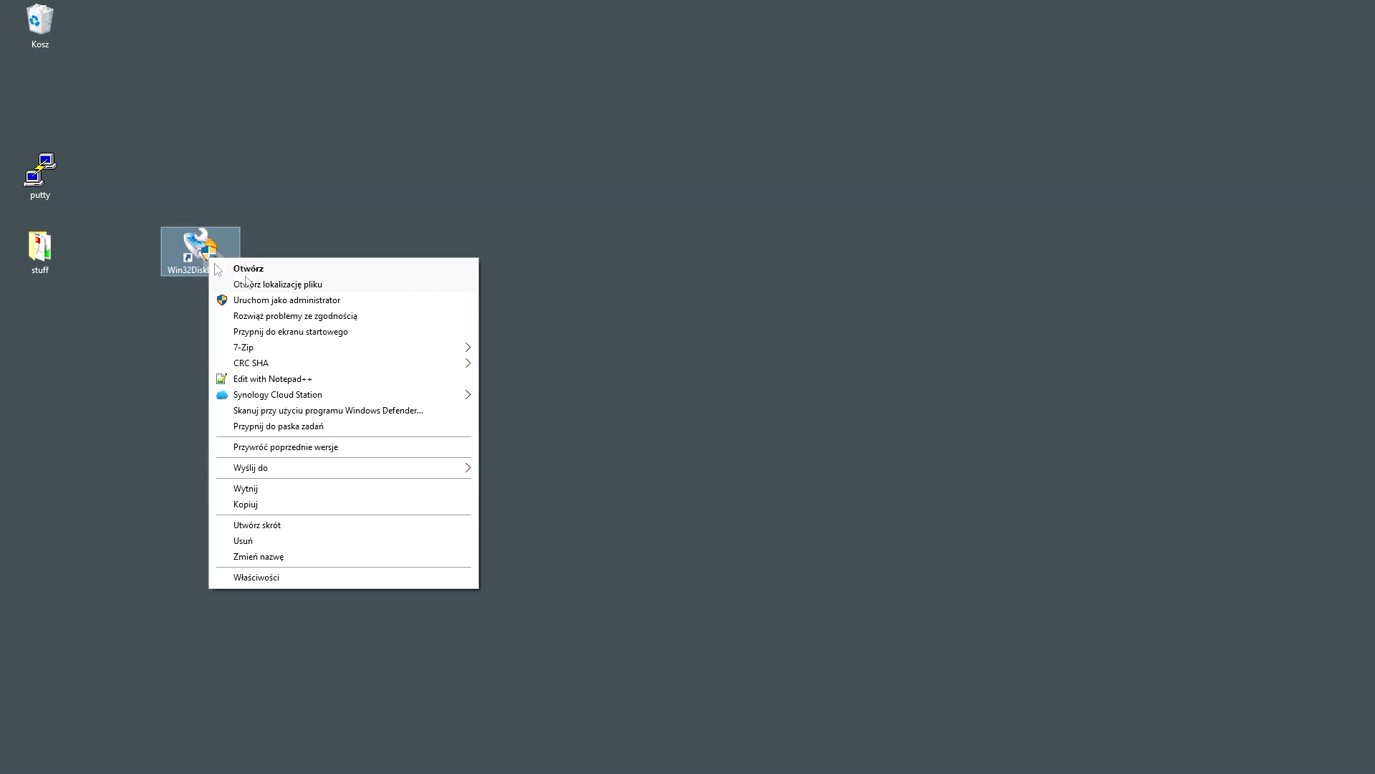
click(313, 301)
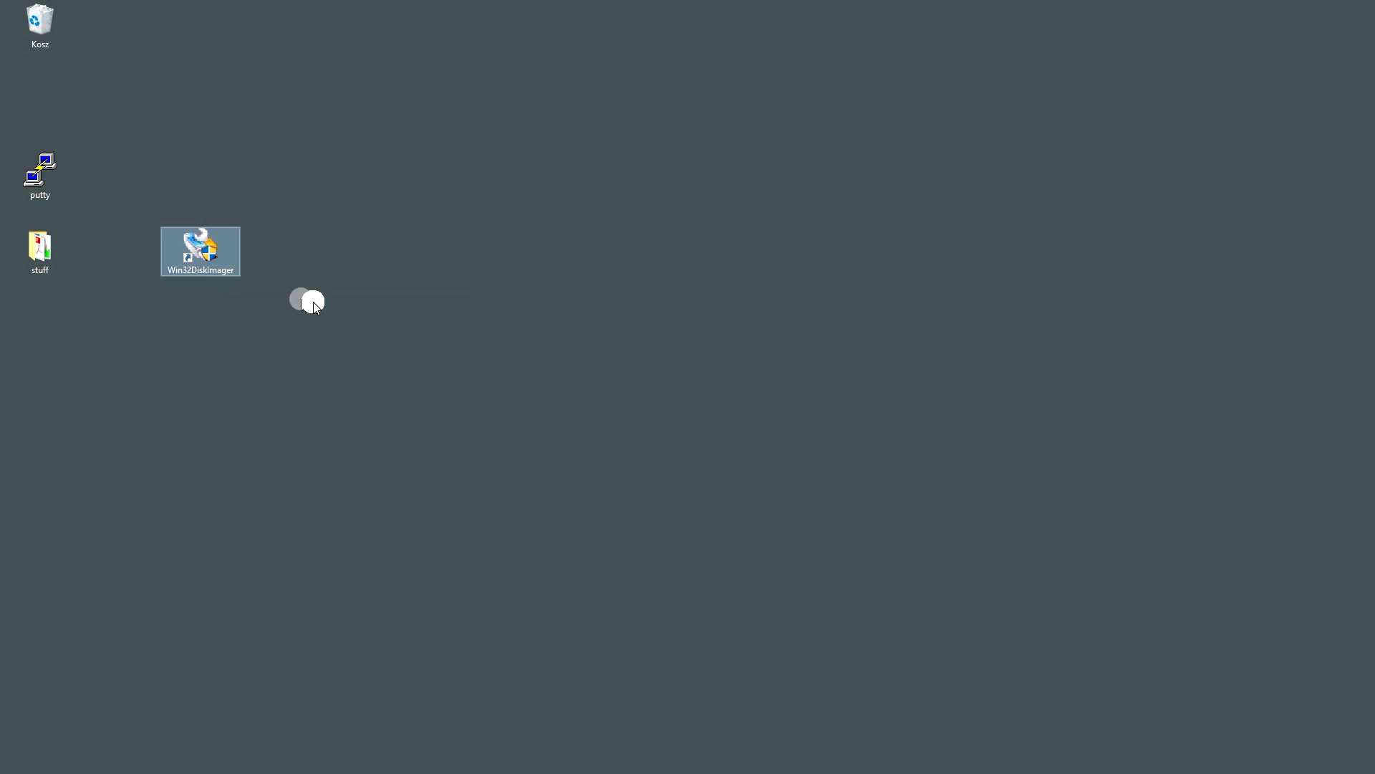
click(770, 369)
double_click(485, 211)
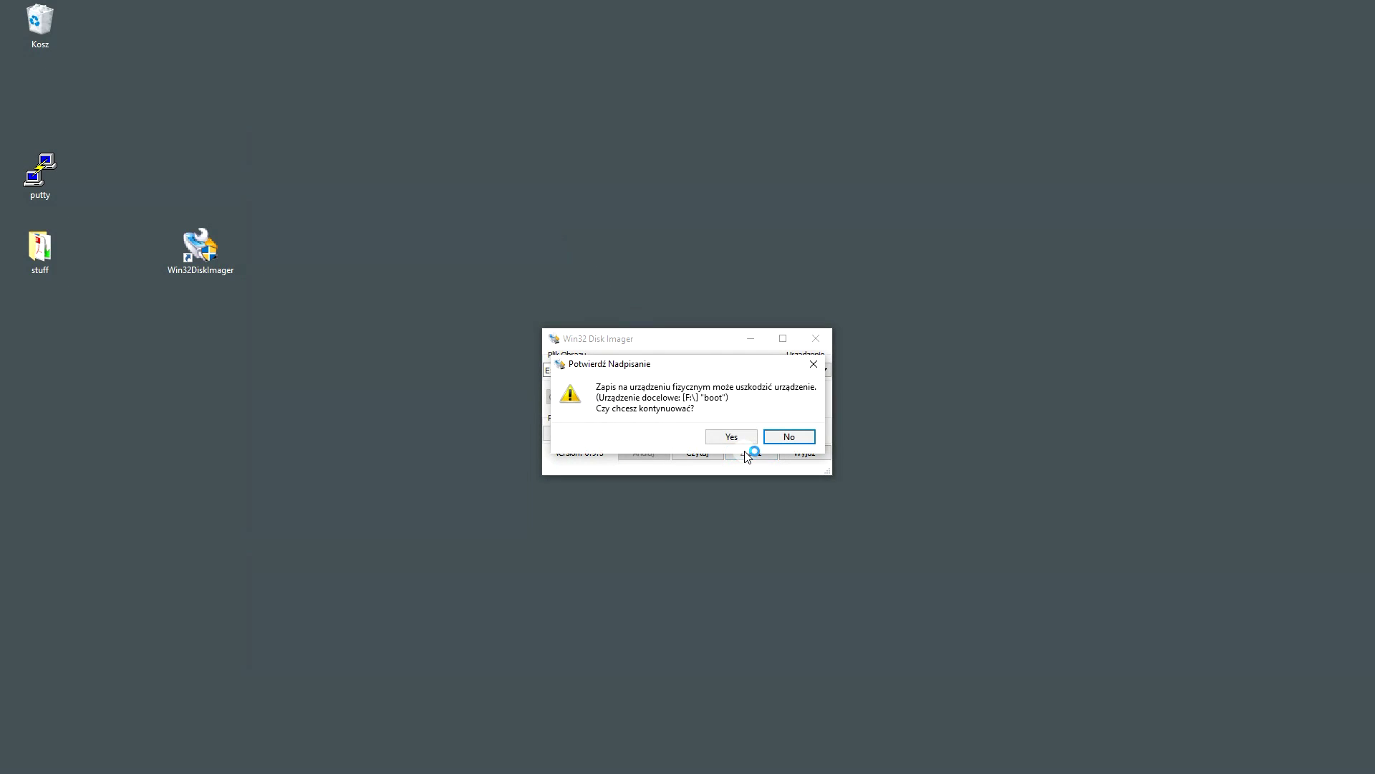
click(738, 437)
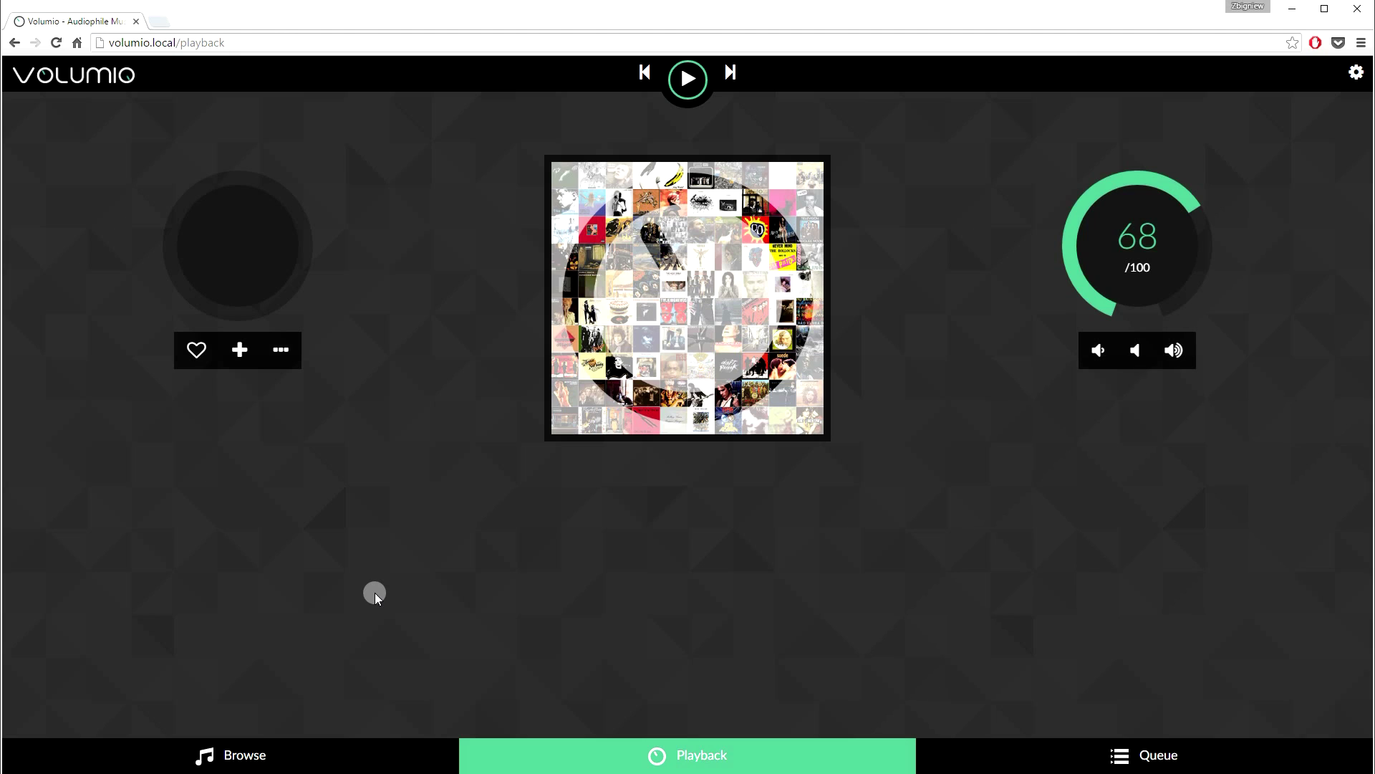
Turn on I2S DAC with model Hifiberry DAC Plus in Playback Options, save, and restart.
click(1356, 76)
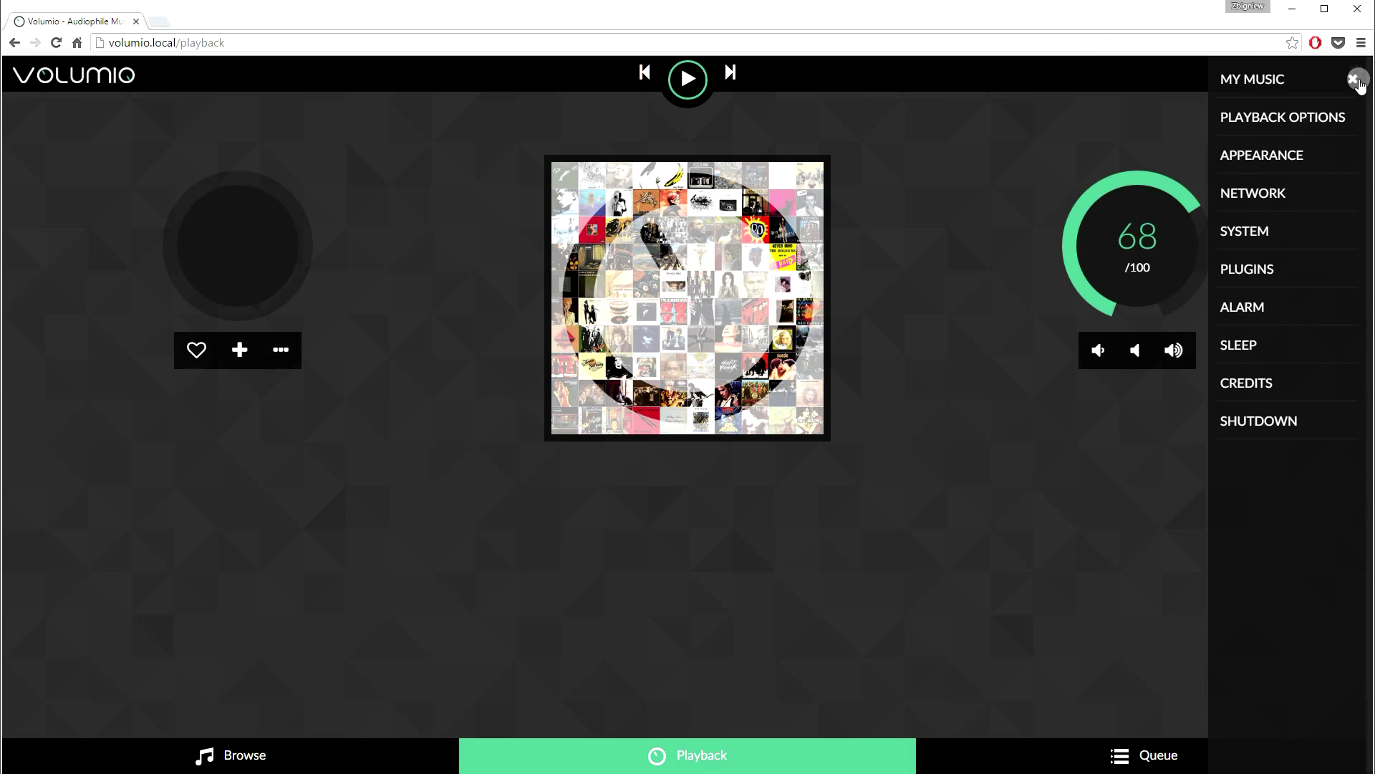
click(1335, 120)
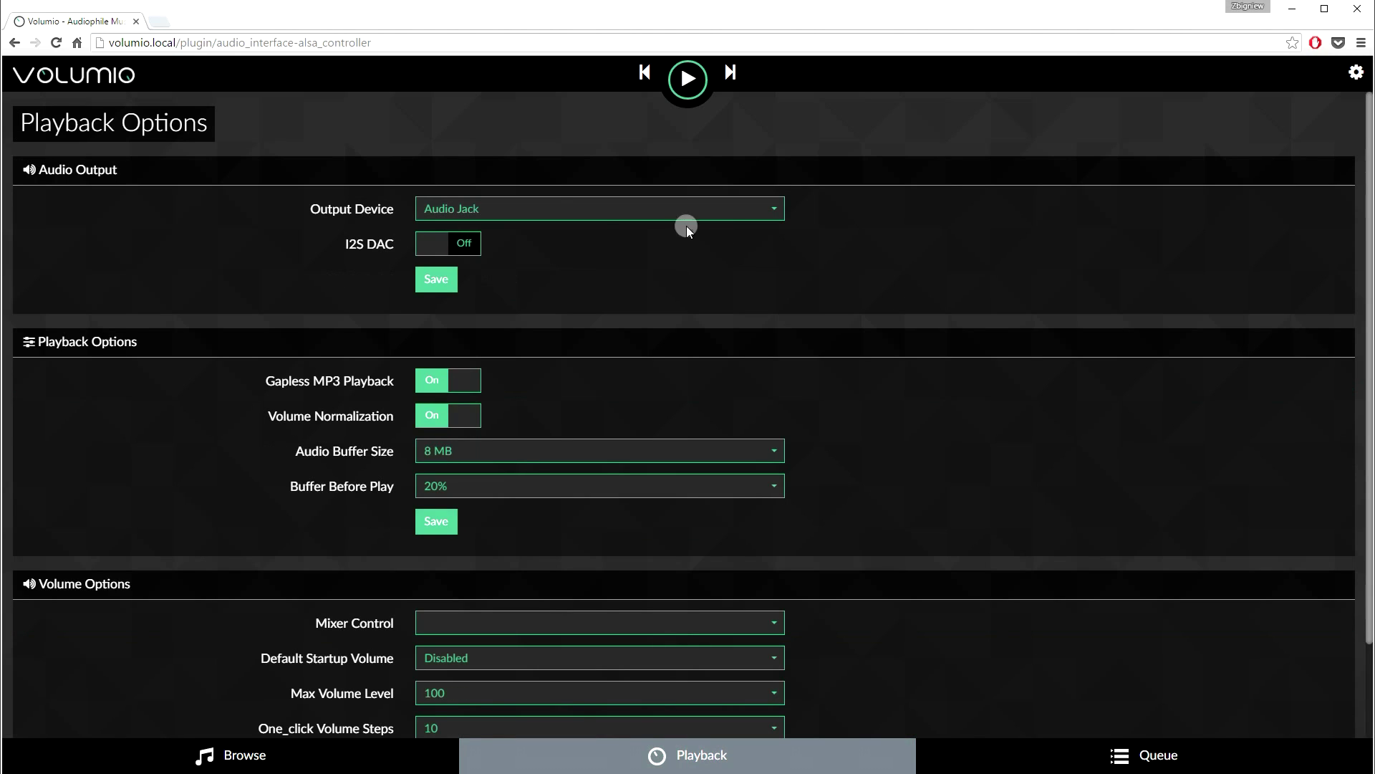
click(450, 247)
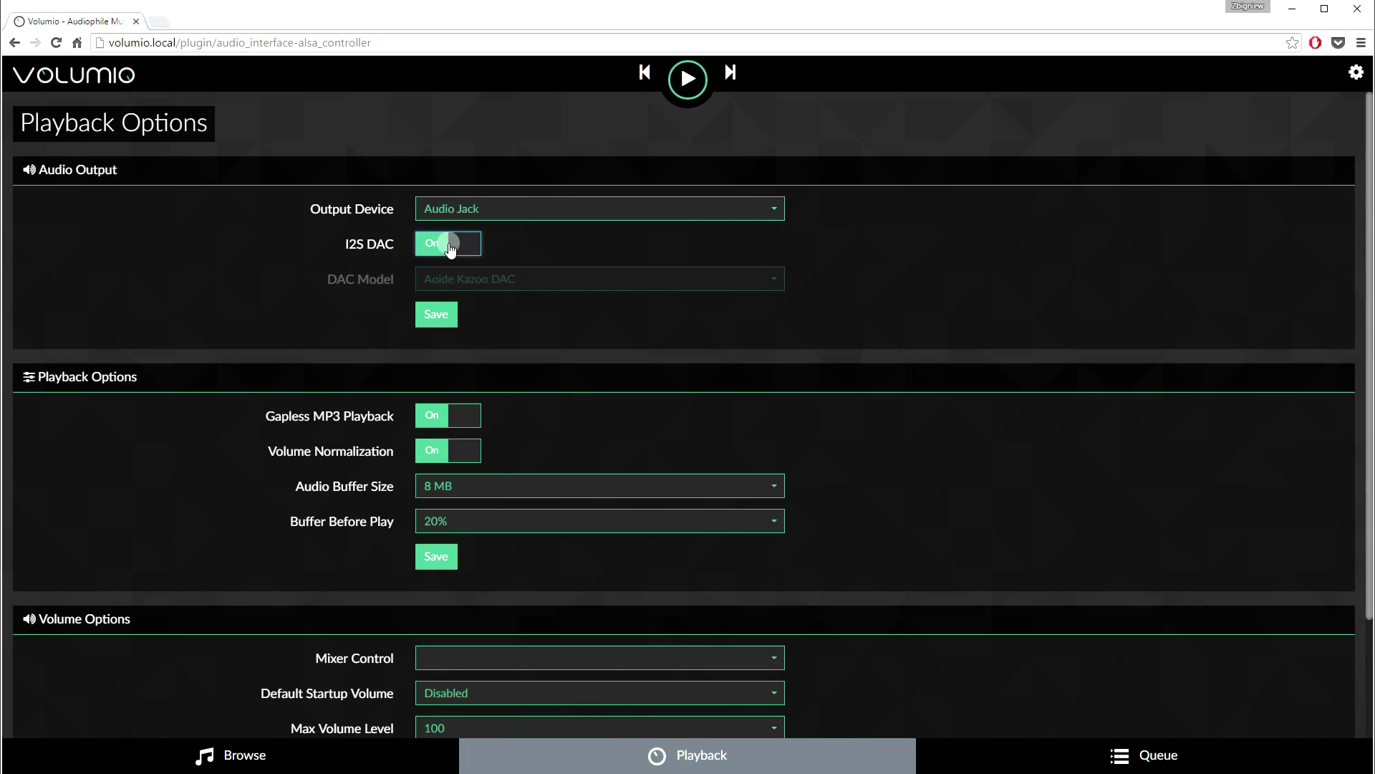
click(540, 283)
scroll(552, 290, down, 2)
click(547, 306)
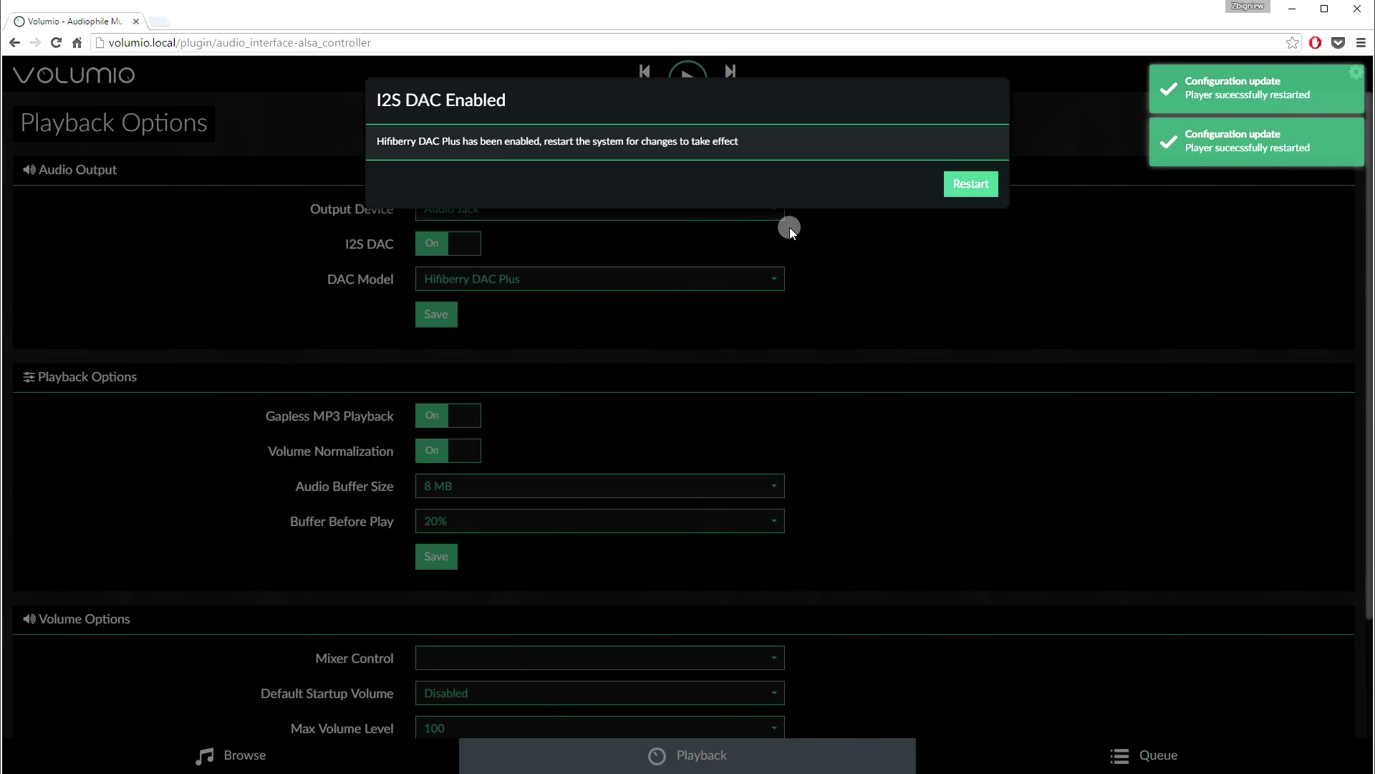
click(955, 186)
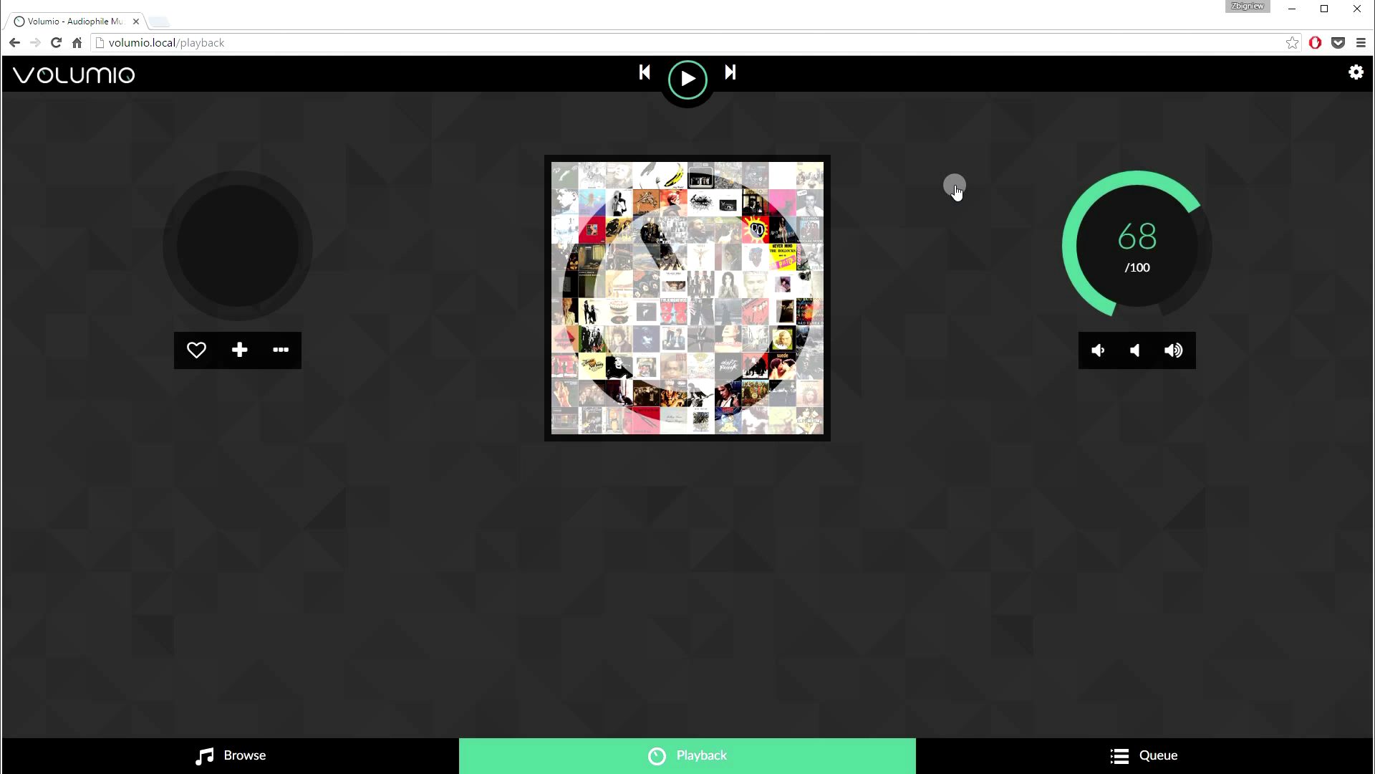
Add network drive ds715 at NAS IP 10.0.0.2 with path music in My Music.
click(1356, 71)
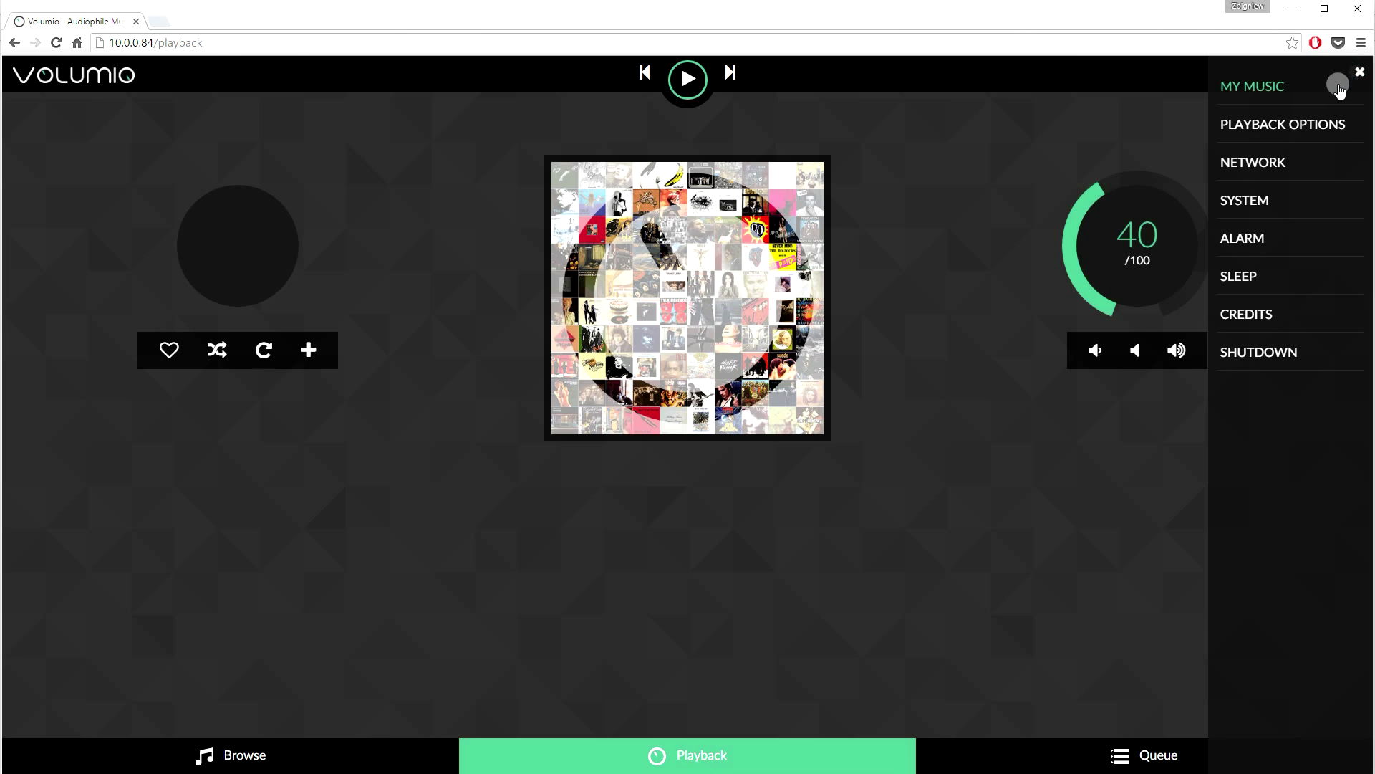
click(1339, 88)
click(1295, 374)
text(music)
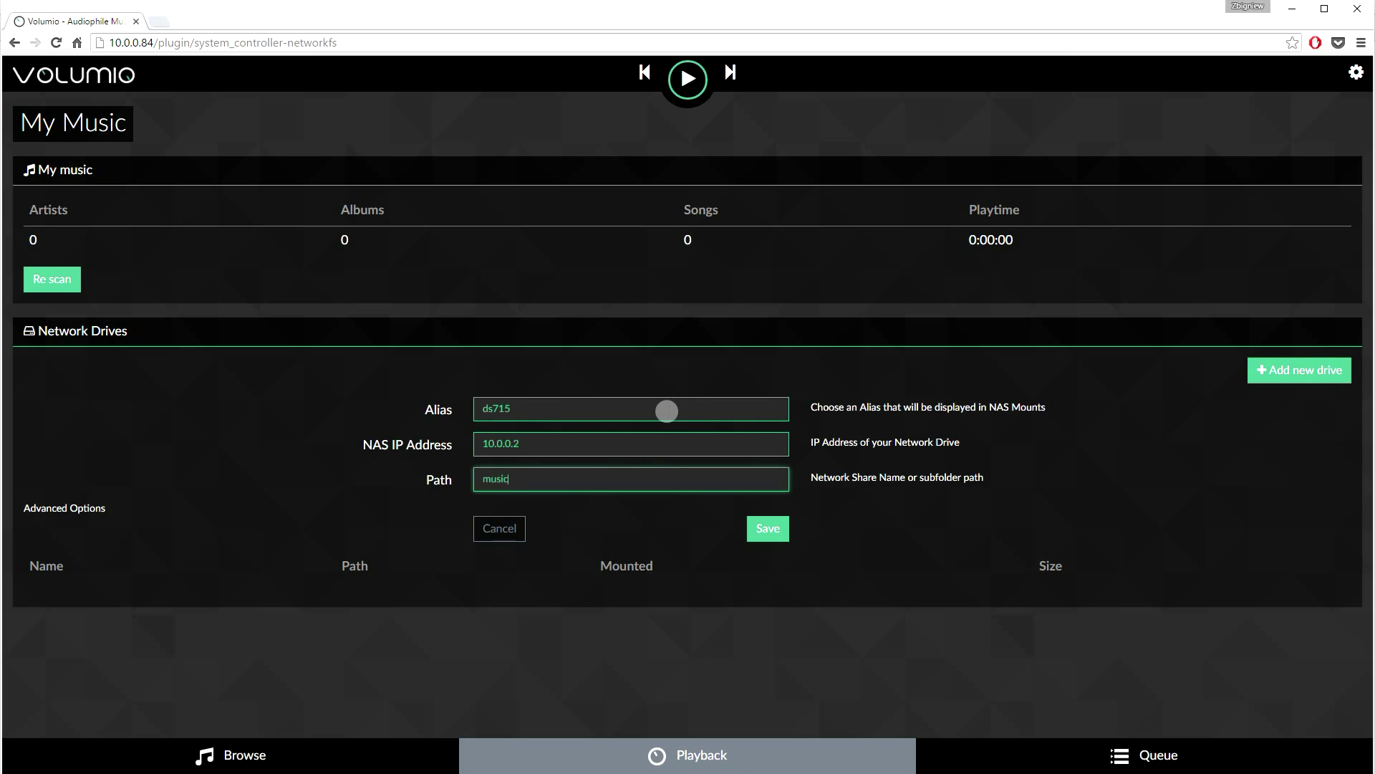
click(759, 546)
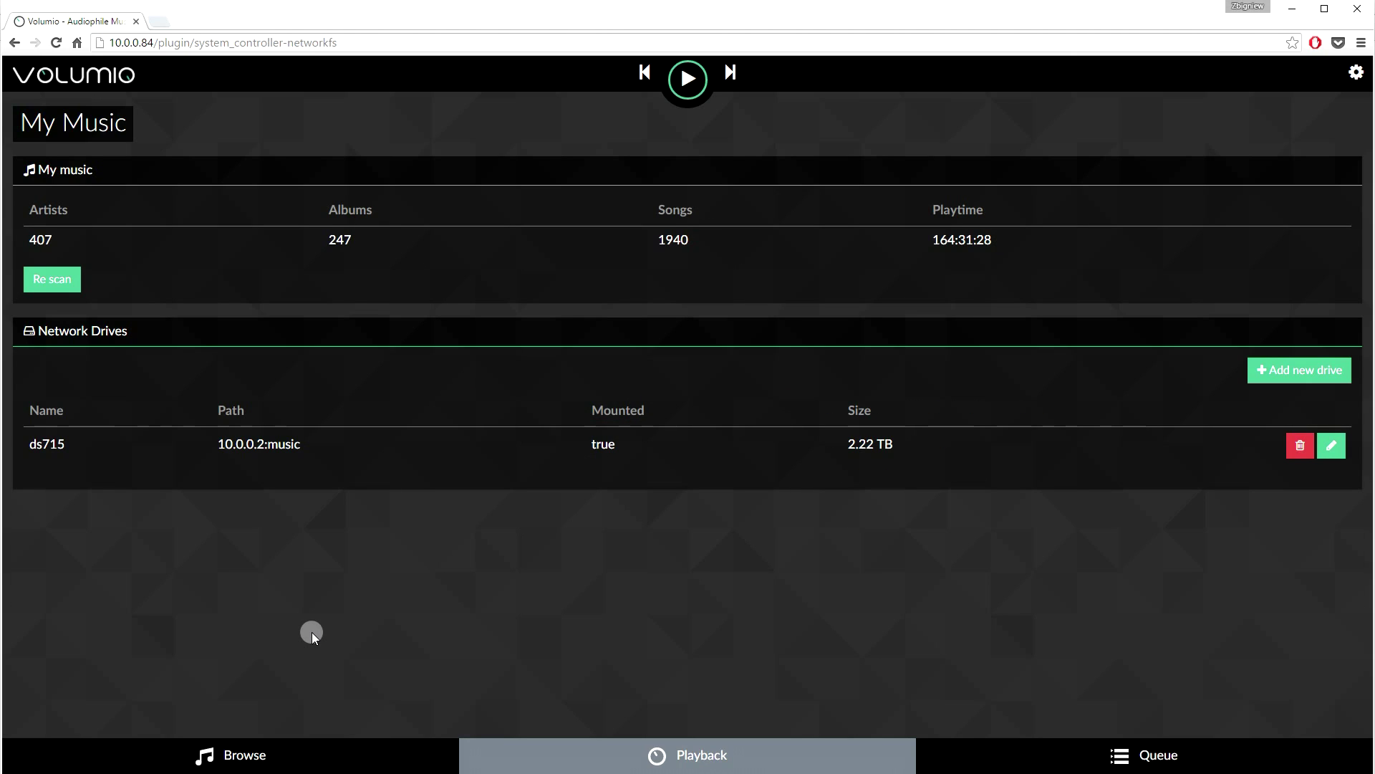
Play the Maroon 5 V album from the ds715 library folder and show the playback screen.
click(272, 750)
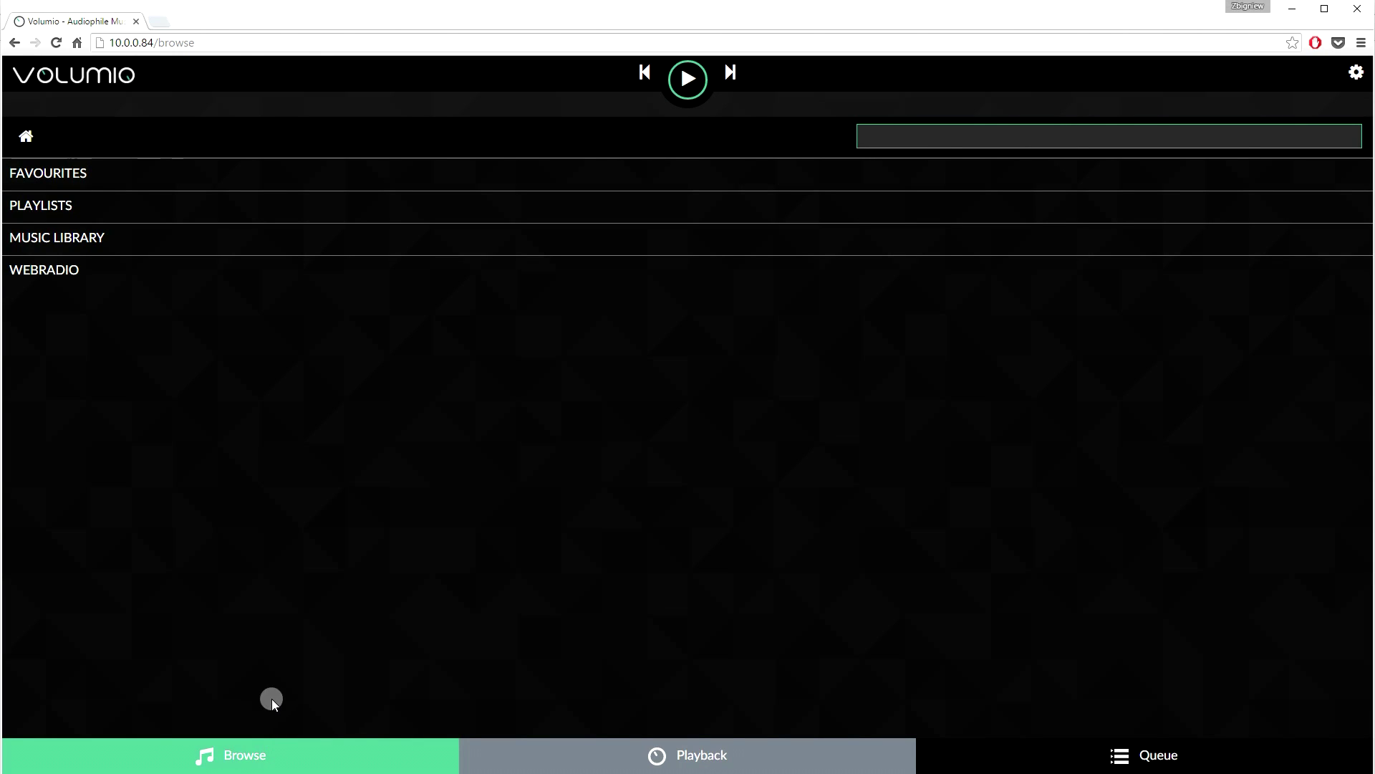
click(86, 240)
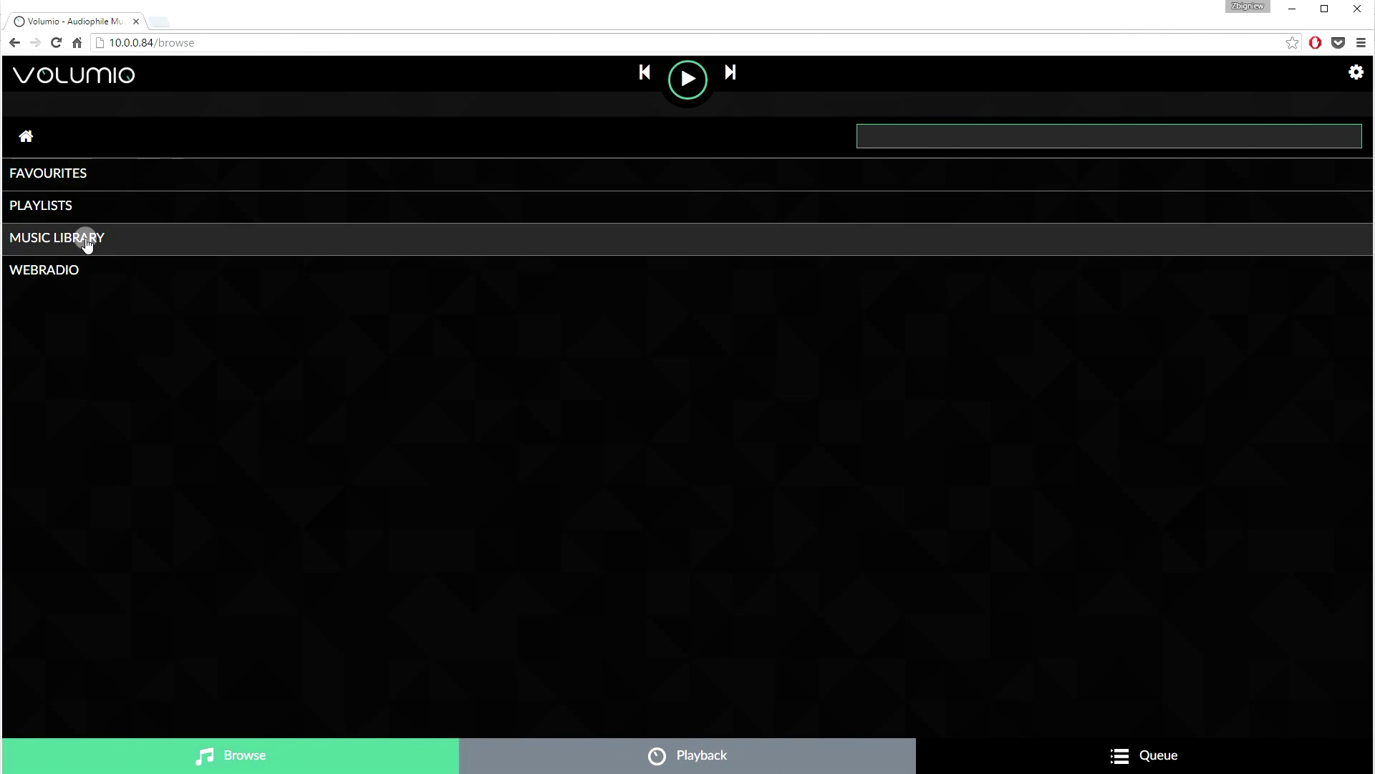
click(63, 177)
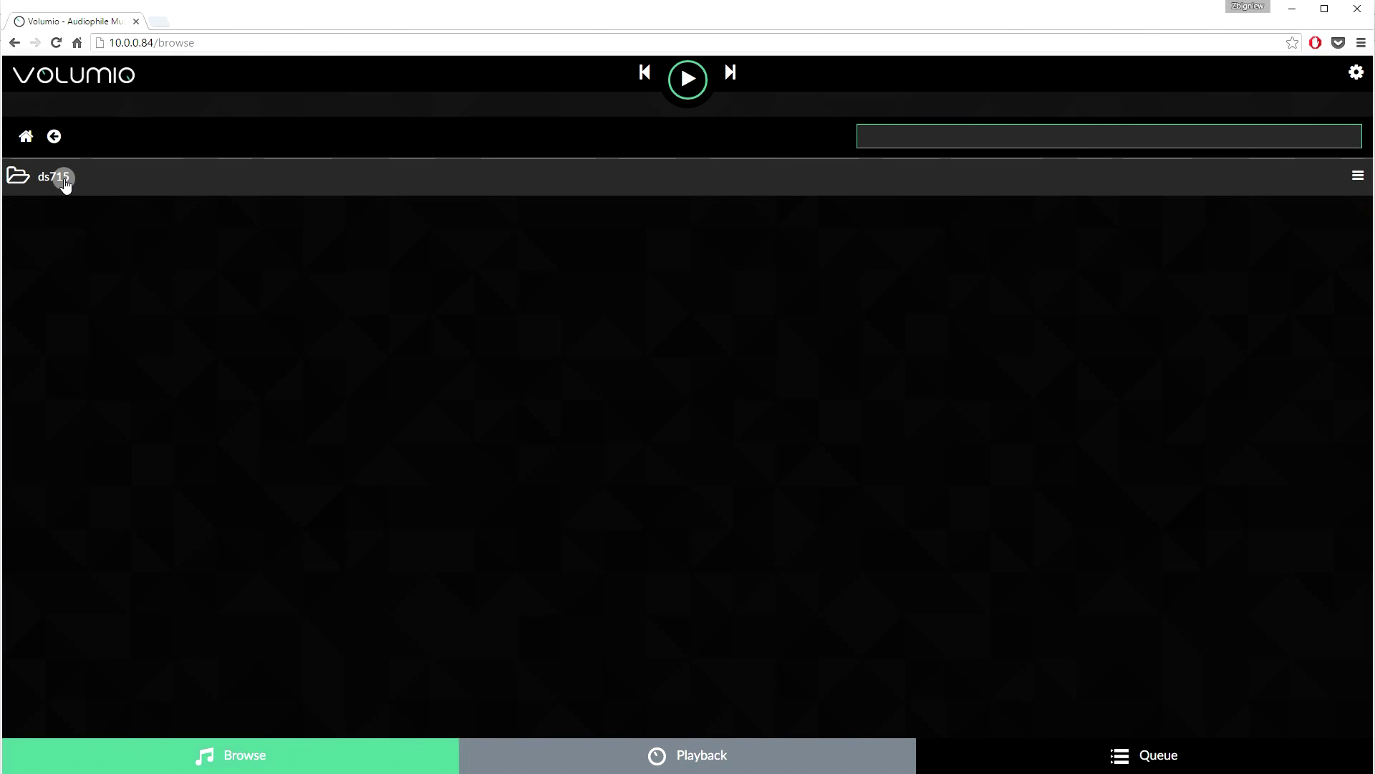
click(1351, 175)
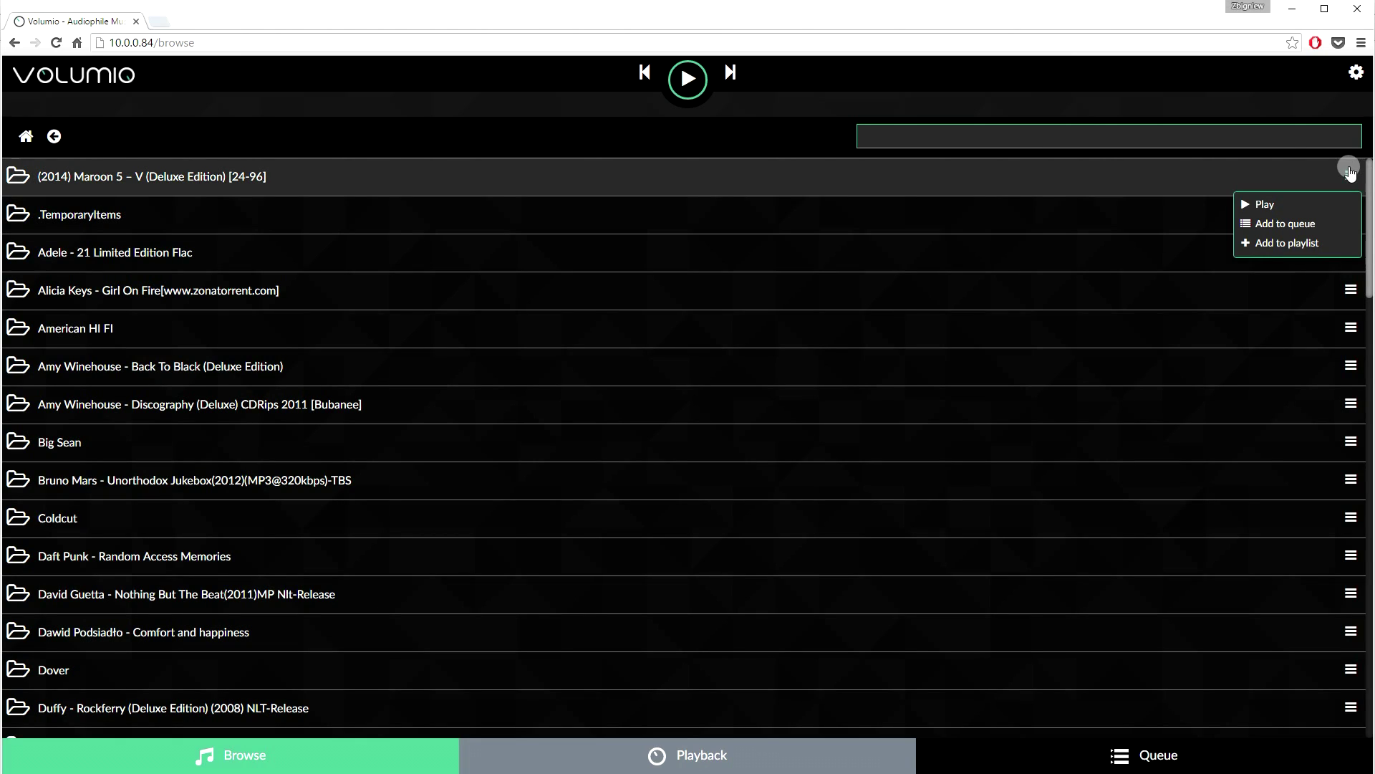
click(1318, 205)
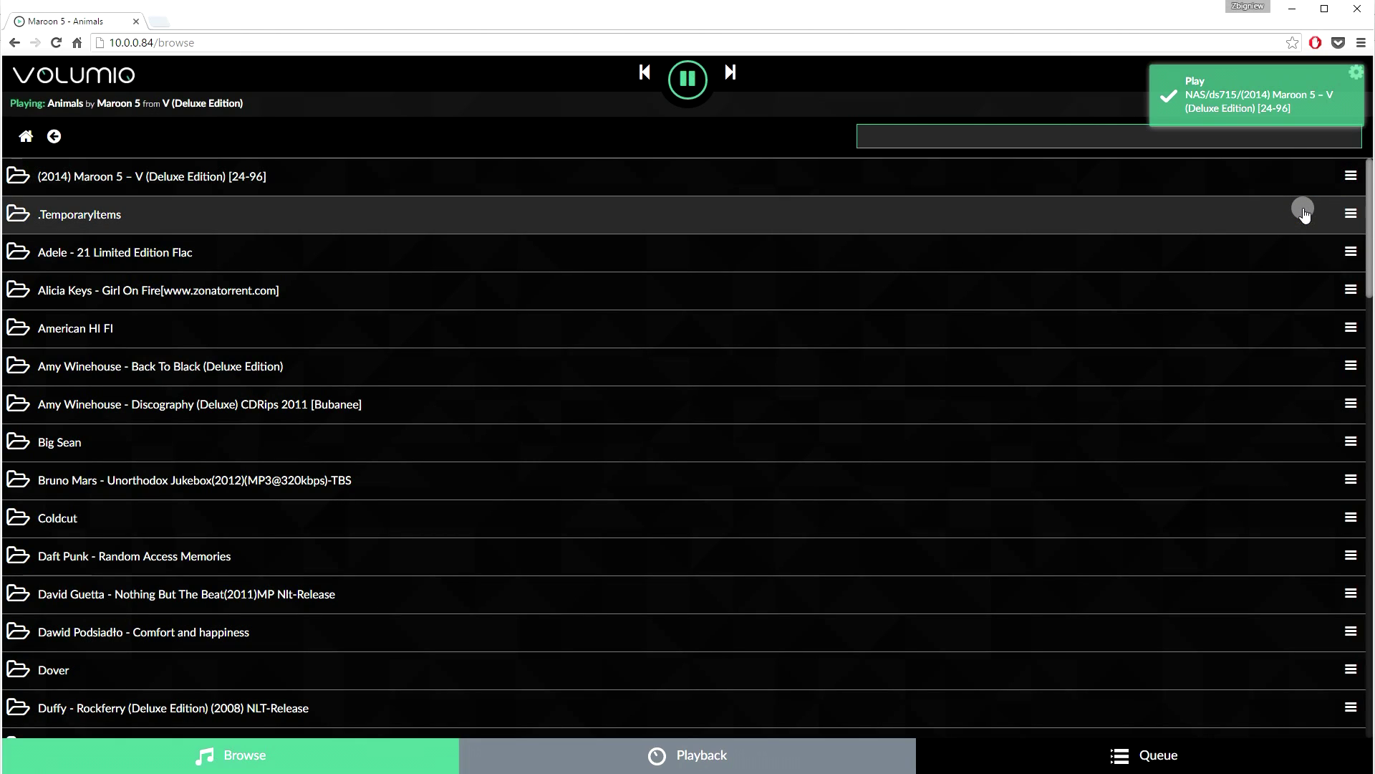
click(767, 745)
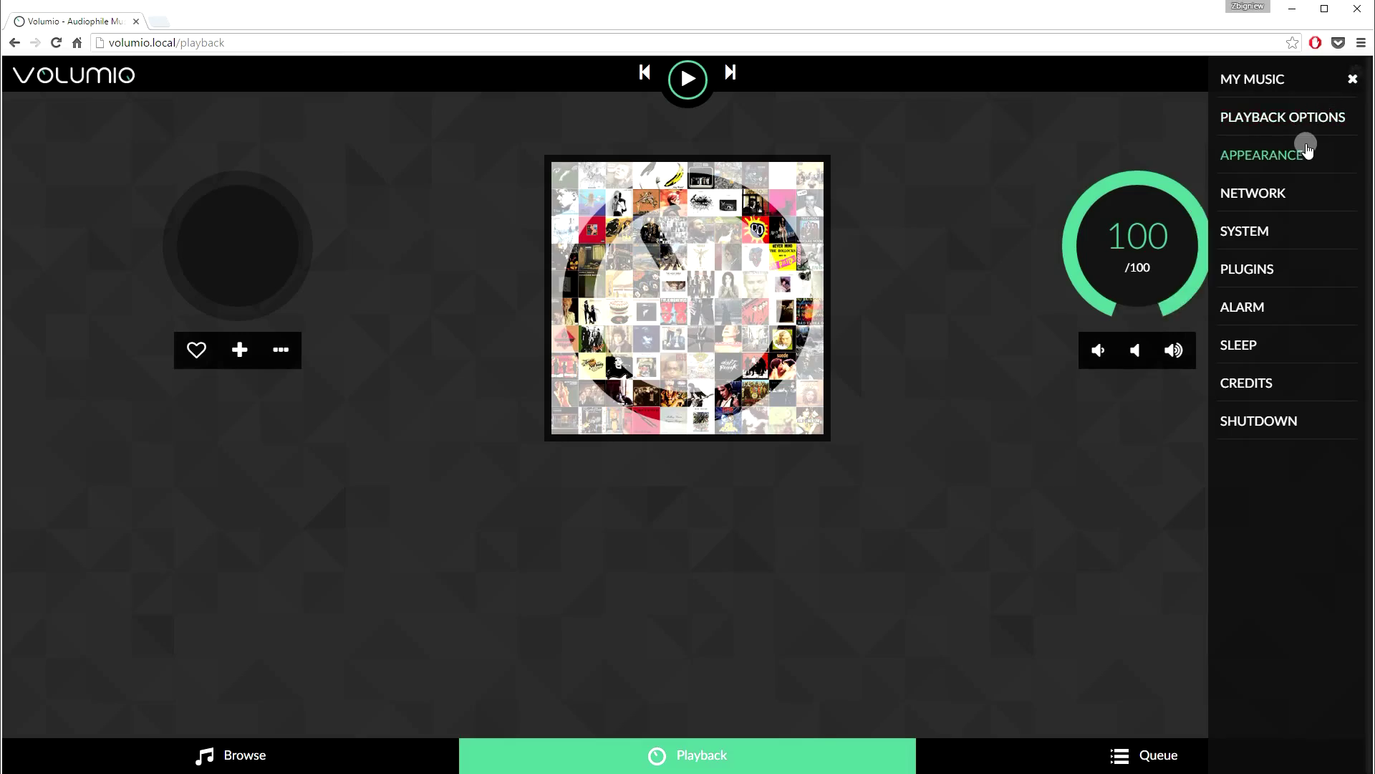
Drop the volume from 100 to 83 and start the Maps track.
click(1305, 149)
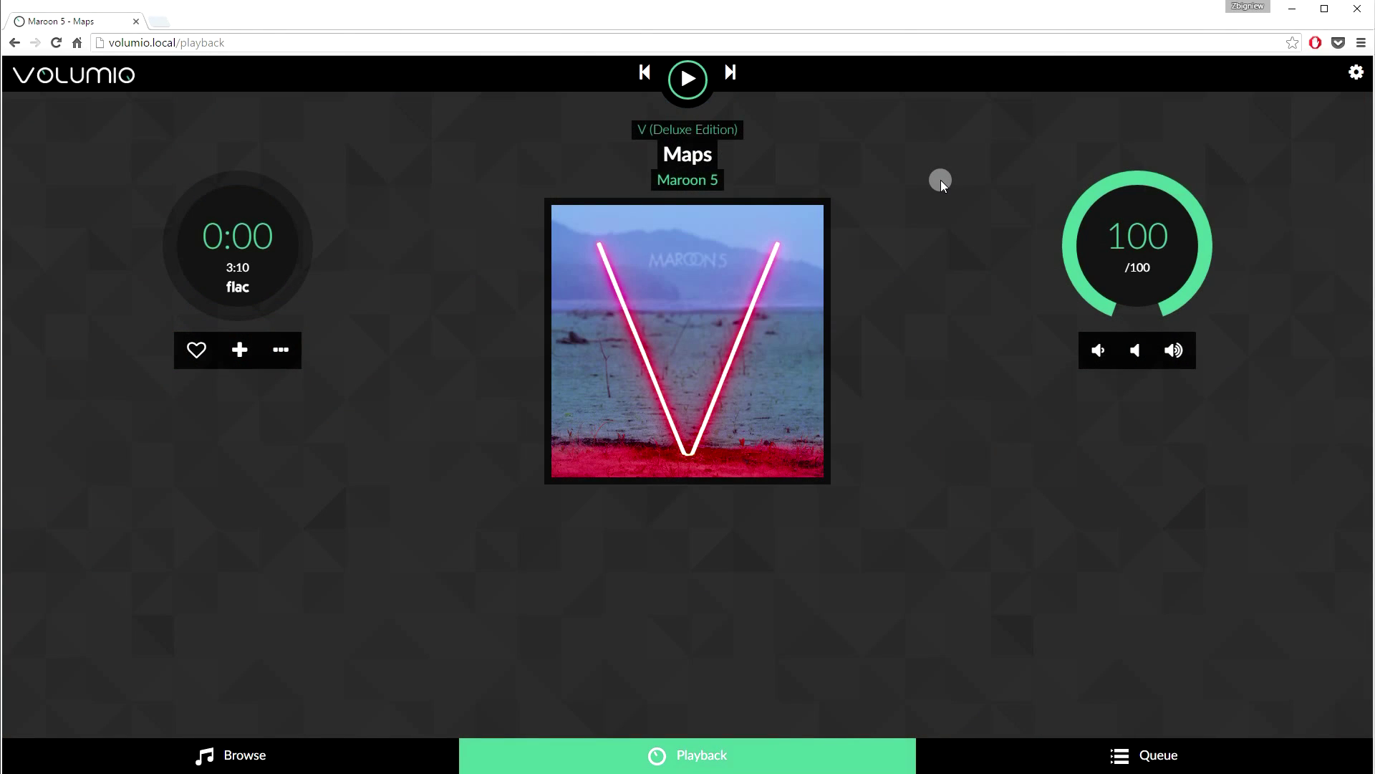
drag(1203, 264, 1207, 242)
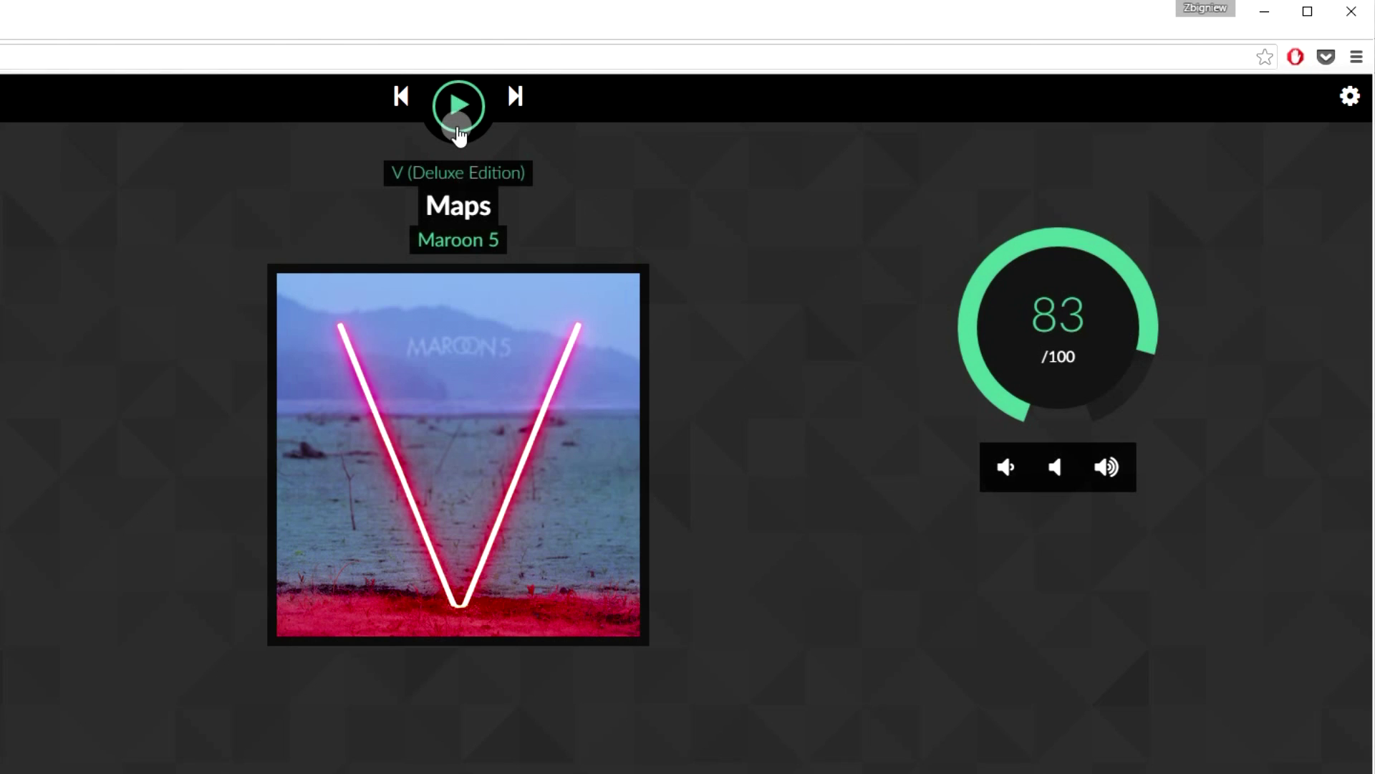
click(458, 131)
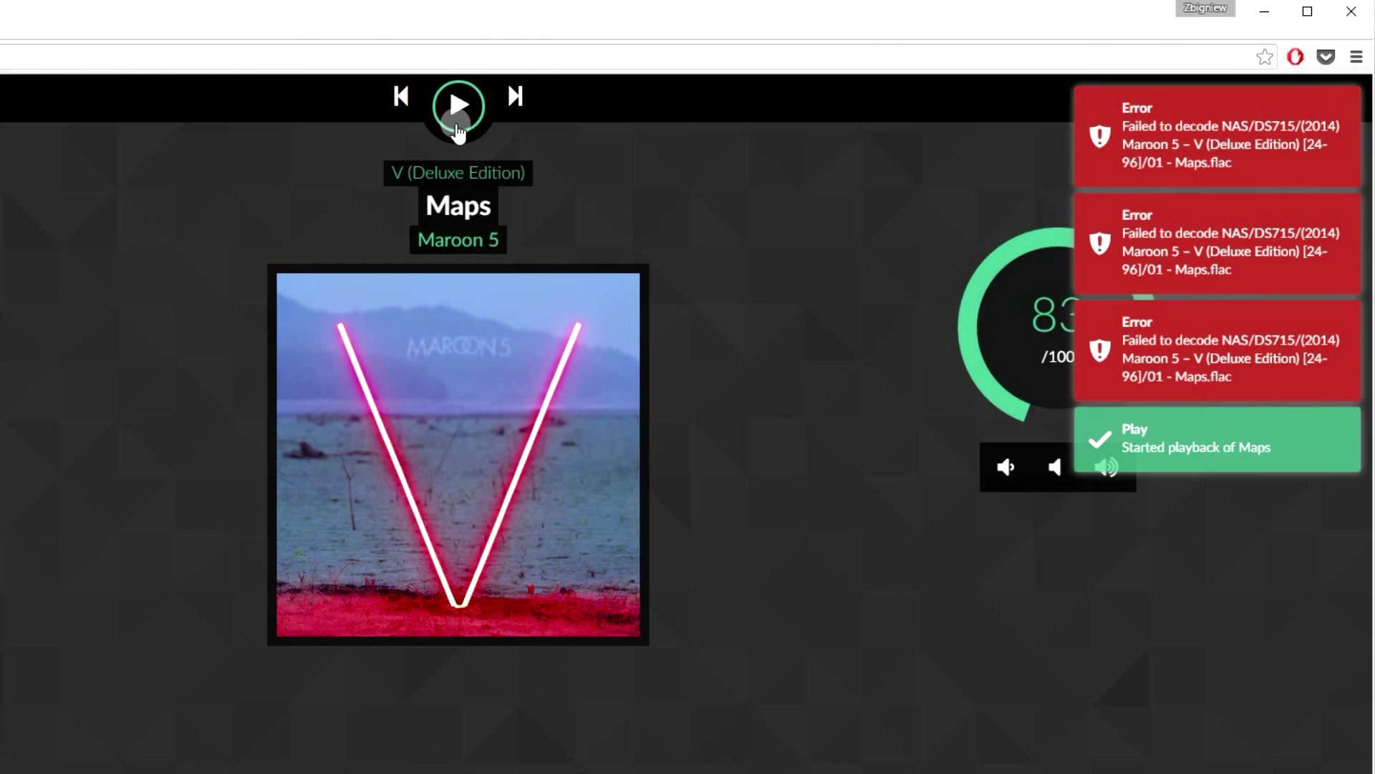